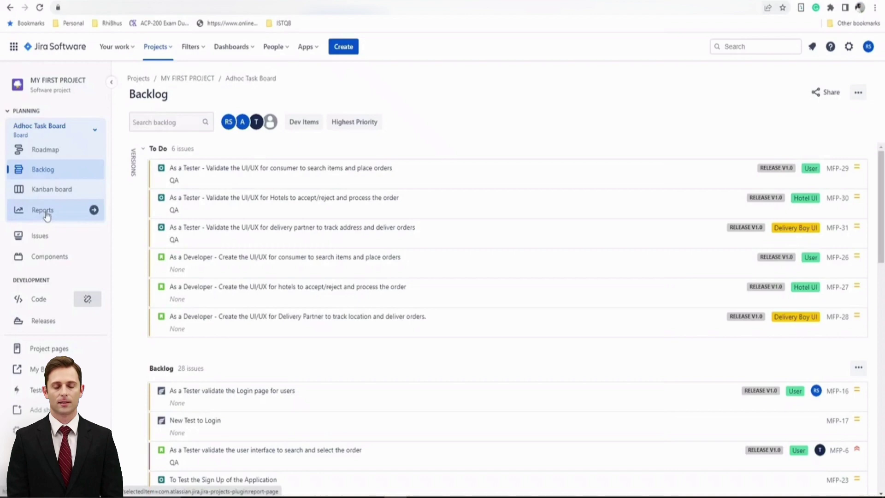
- Open the reports overview of MY FIRST PROJECT
{"action": "left_click", "coordinate": [45, 212]}
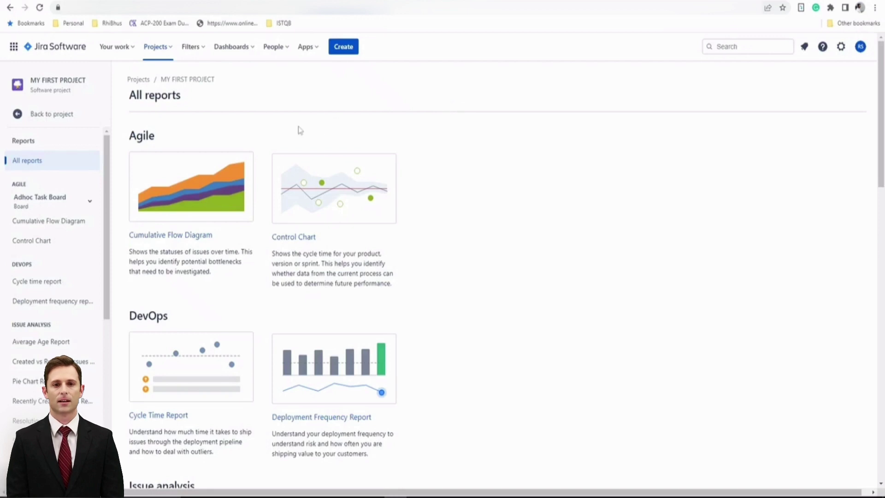
- View the software development project templates and return to the reports overview
{"action": "left_click", "coordinate": [157, 48]}
{"action": "left_click", "coordinate": [213, 166]}
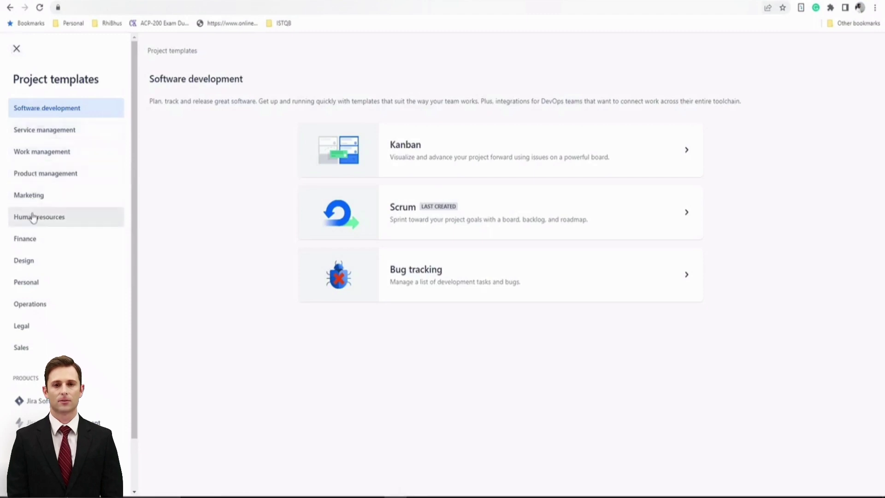
{"action": "left_click", "coordinate": [16, 48]}
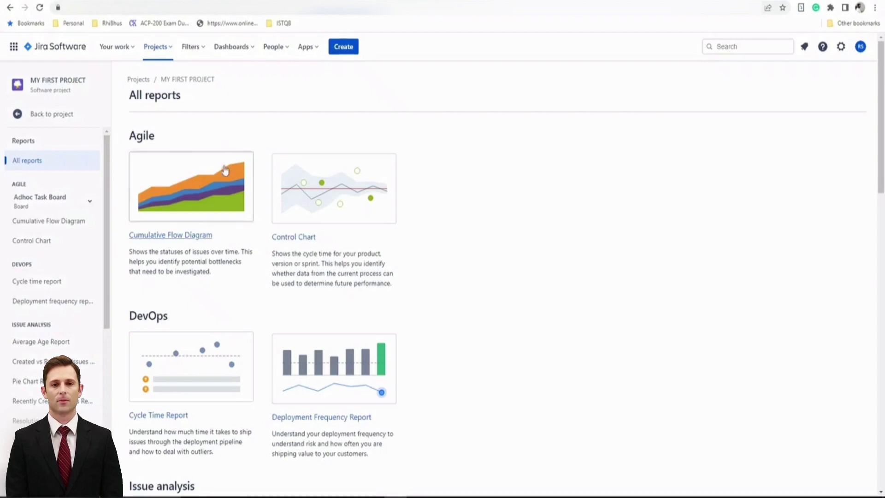
- Find the Xray reports in the Other section and open the Test Executions List report
{"action": "scroll", "coordinate": [265, 194], "scroll_direction": "down", "scroll_amount": 2}
{"action": "scroll", "coordinate": [265, 193], "scroll_direction": "down", "scroll_amount": 1}
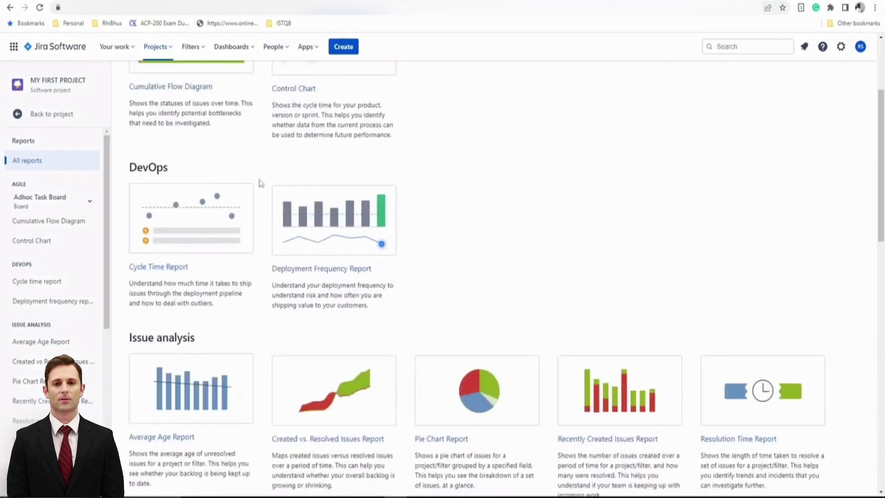
{"action": "scroll", "coordinate": [260, 183], "scroll_direction": "down", "scroll_amount": 3}
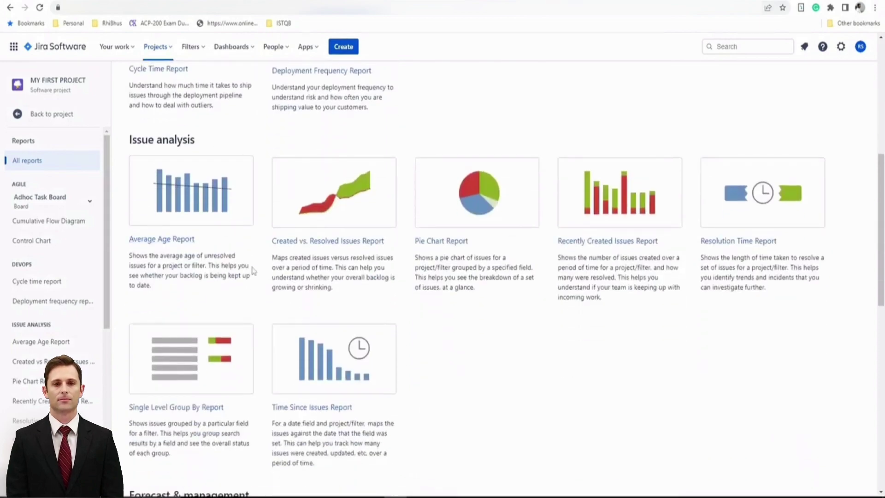
{"action": "scroll", "coordinate": [253, 265], "scroll_direction": "down", "scroll_amount": 5}
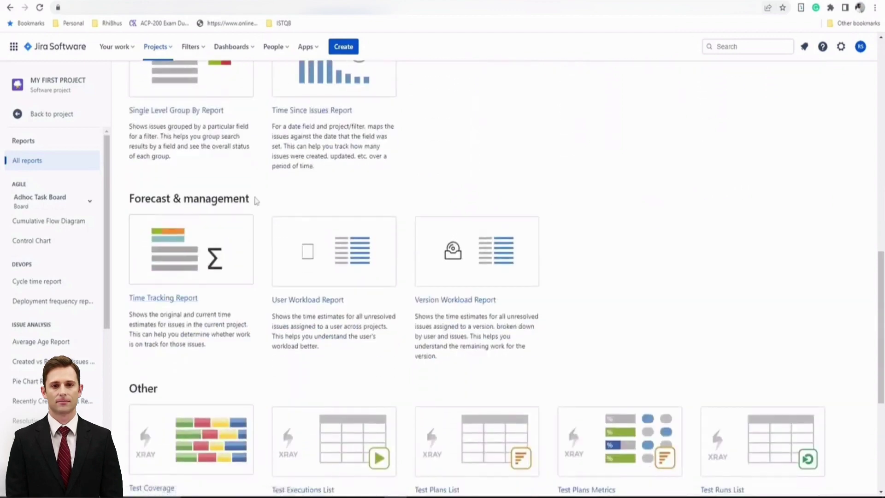
{"action": "scroll", "coordinate": [266, 201], "scroll_direction": "down", "scroll_amount": 3}
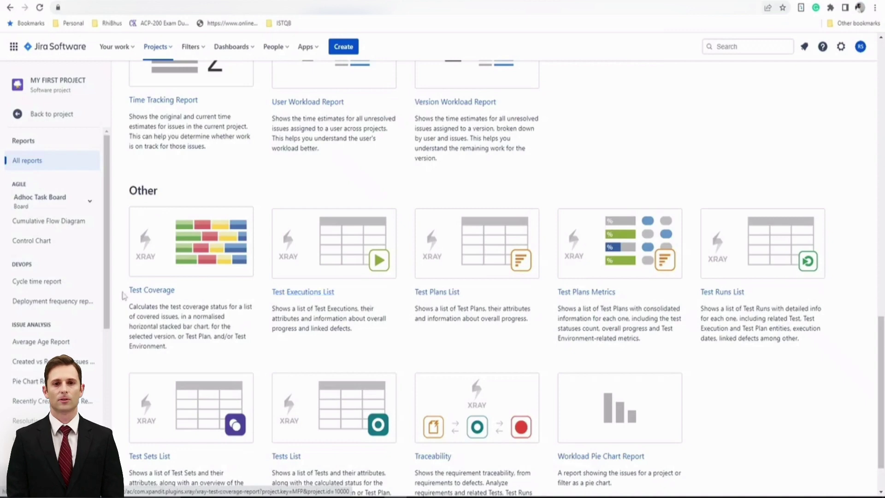
{"action": "scroll", "coordinate": [29, 304], "scroll_direction": "down", "scroll_amount": 10}
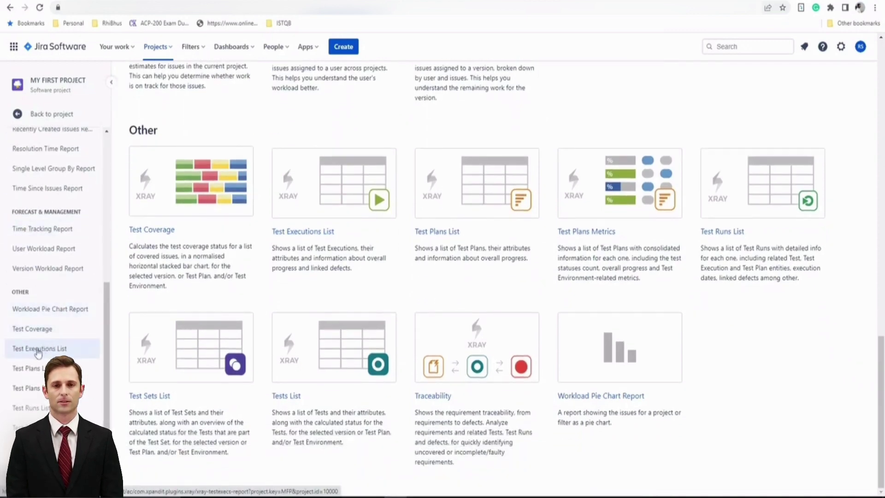
{"action": "left_click", "coordinate": [284, 231]}
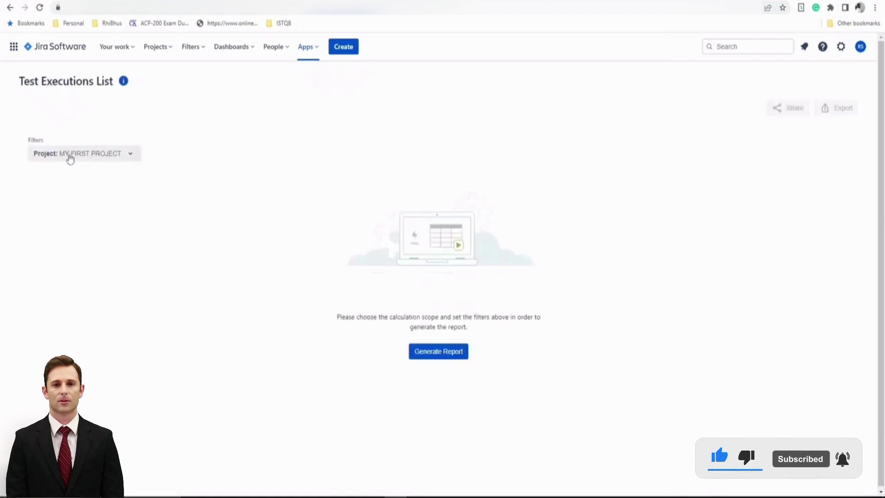
- Examine the report's basic filter fields, including the assignee and saved filter choices, and the advanced JQL search
{"action": "left_click", "coordinate": [70, 159]}
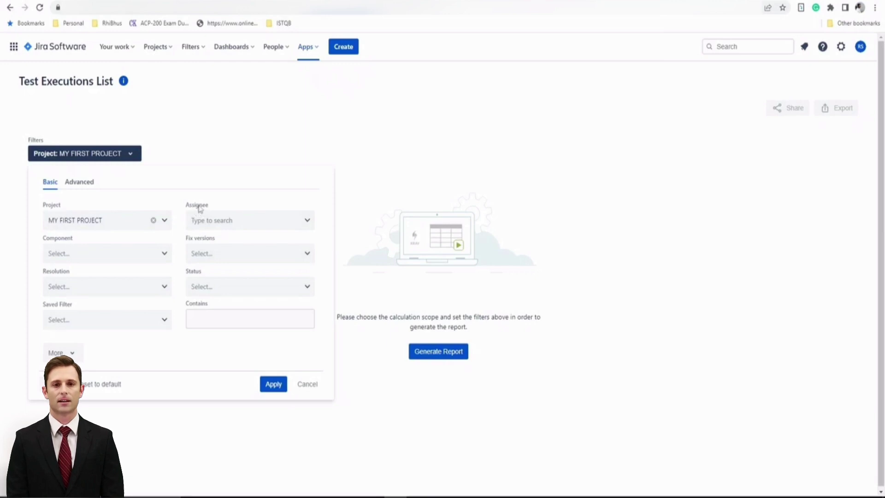
{"action": "left_click", "coordinate": [211, 220]}
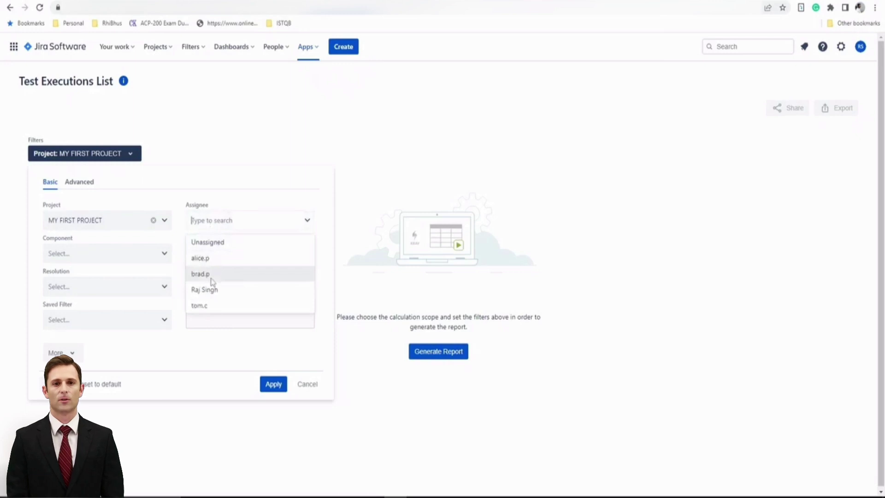
{"action": "left_click", "coordinate": [181, 208]}
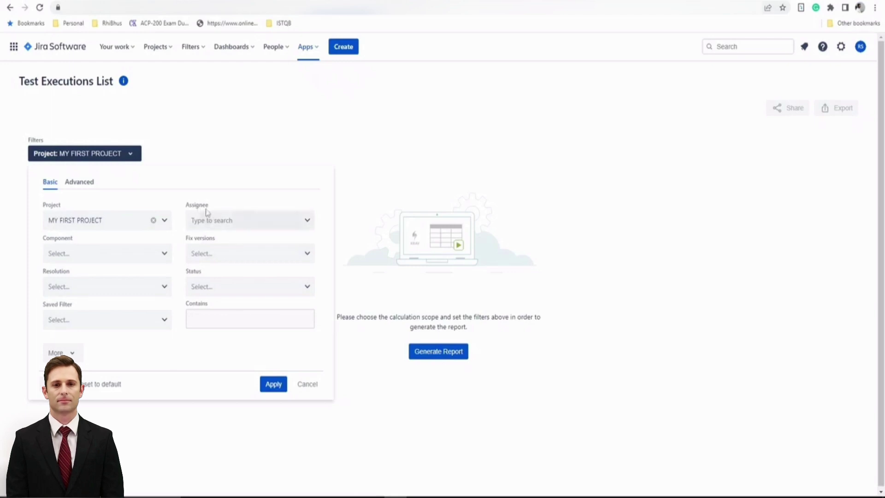
{"action": "left_click", "coordinate": [77, 183]}
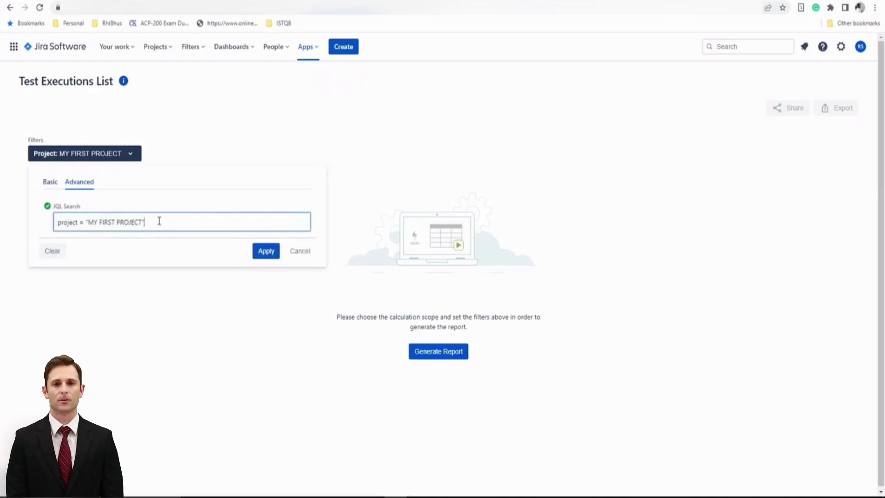
{"action": "left_click", "coordinate": [50, 181]}
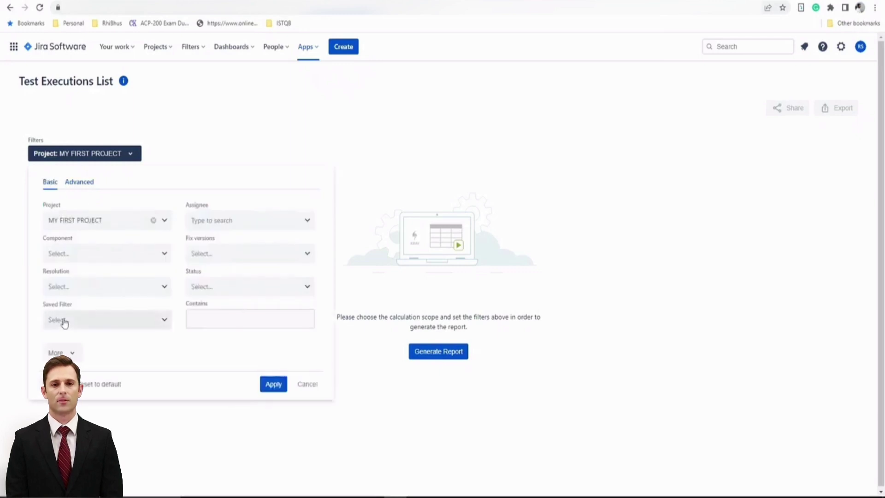
{"action": "left_click", "coordinate": [77, 321]}
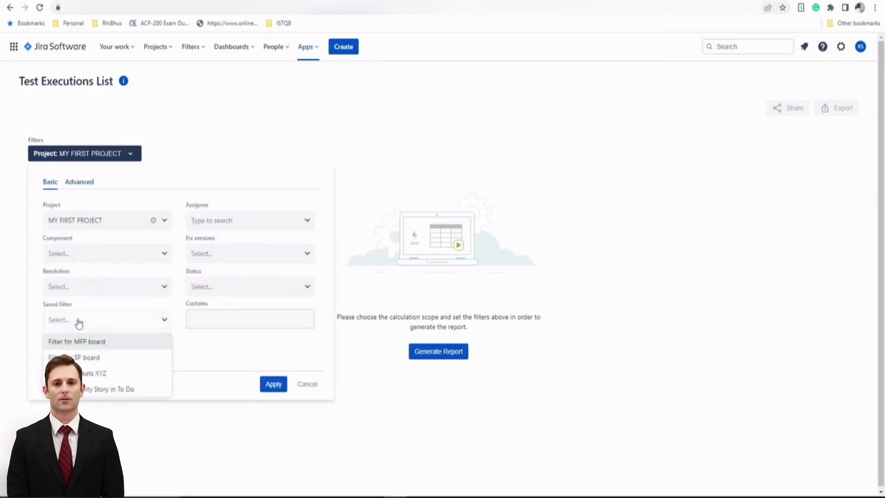
{"action": "left_click", "coordinate": [83, 183]}
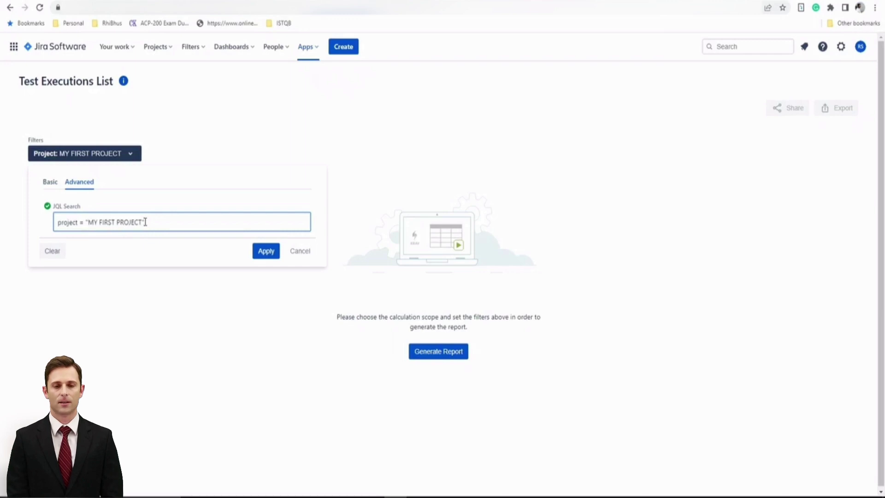
{"action": "left_click", "coordinate": [49, 184]}
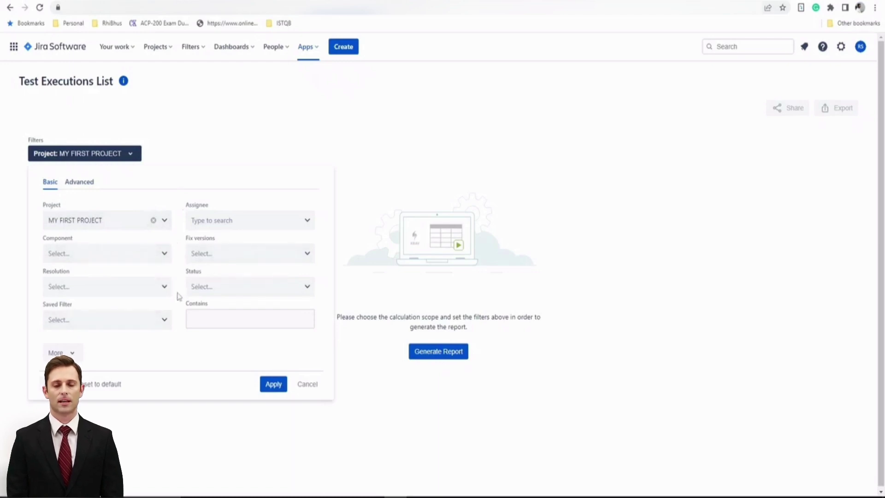
- Apply the MY FIRST PROJECT filter and generate the Test Executions List report
{"action": "left_click", "coordinate": [273, 385]}
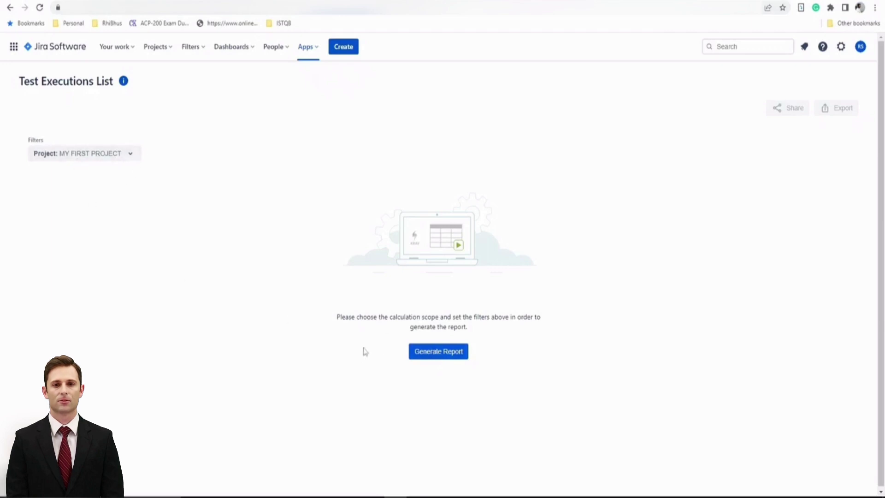
{"action": "left_click", "coordinate": [438, 354]}
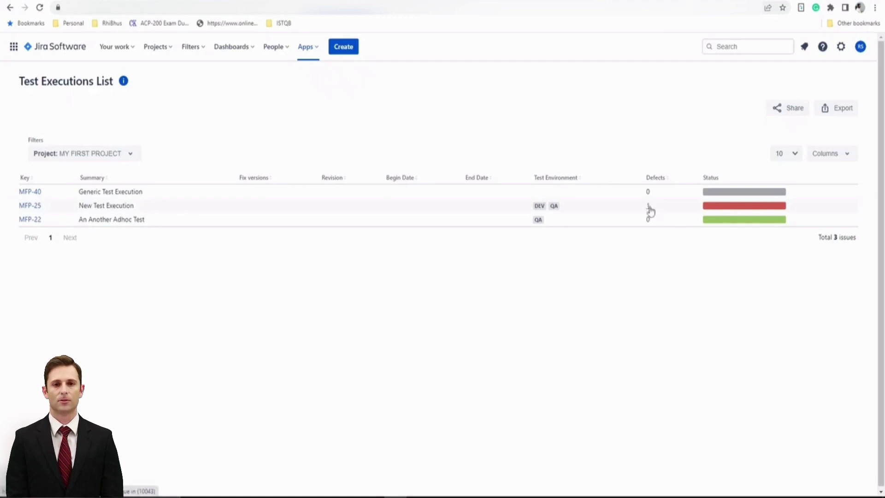
- Review the columns available for the Test Executions List report and accept the current selection
{"action": "left_click", "coordinate": [825, 158]}
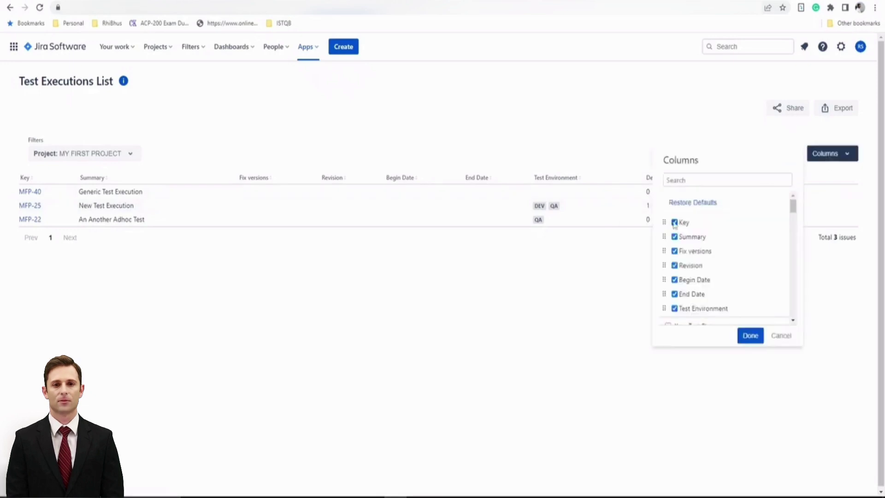
{"action": "scroll", "coordinate": [690, 247], "scroll_direction": "down", "scroll_amount": 3}
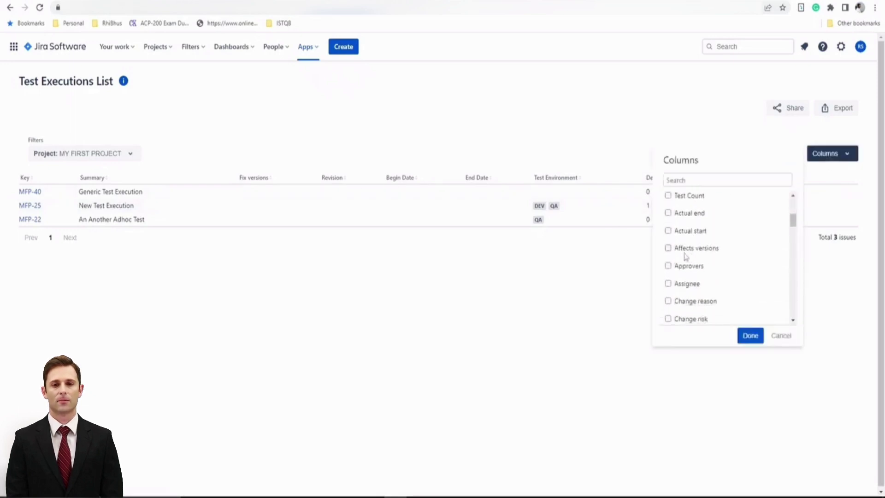
{"action": "scroll", "coordinate": [685, 256], "scroll_direction": "down", "scroll_amount": 4}
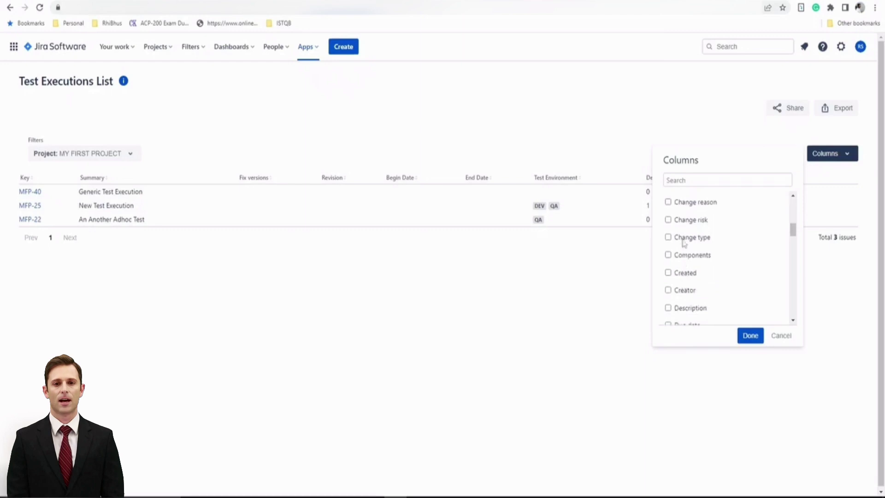
{"action": "scroll", "coordinate": [685, 261], "scroll_direction": "up", "scroll_amount": 7}
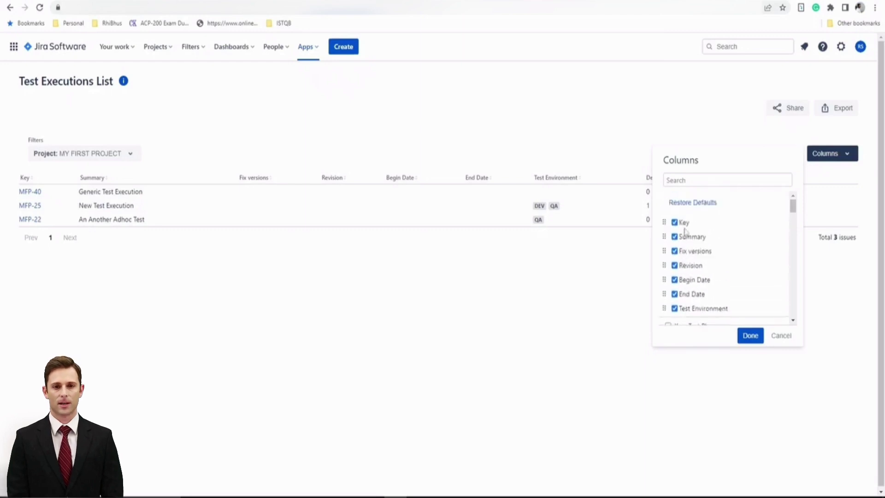
{"action": "scroll", "coordinate": [699, 258], "scroll_direction": "down", "scroll_amount": 2}
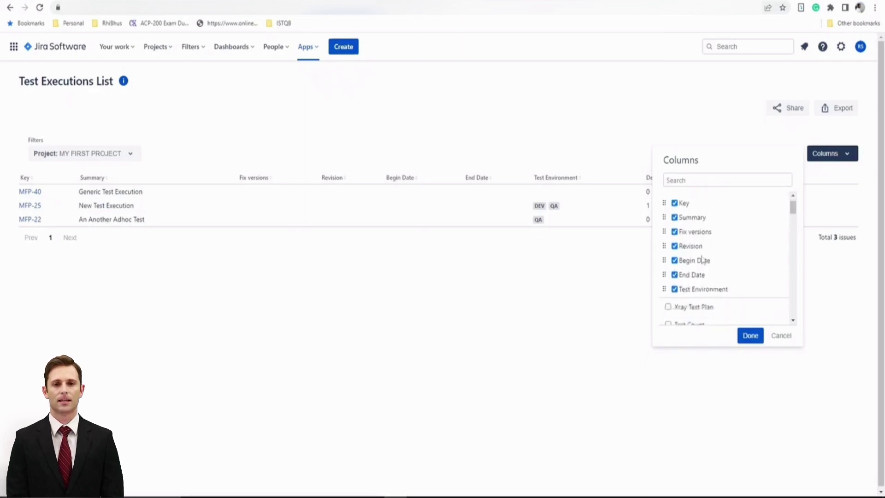
{"action": "left_click", "coordinate": [750, 336]}
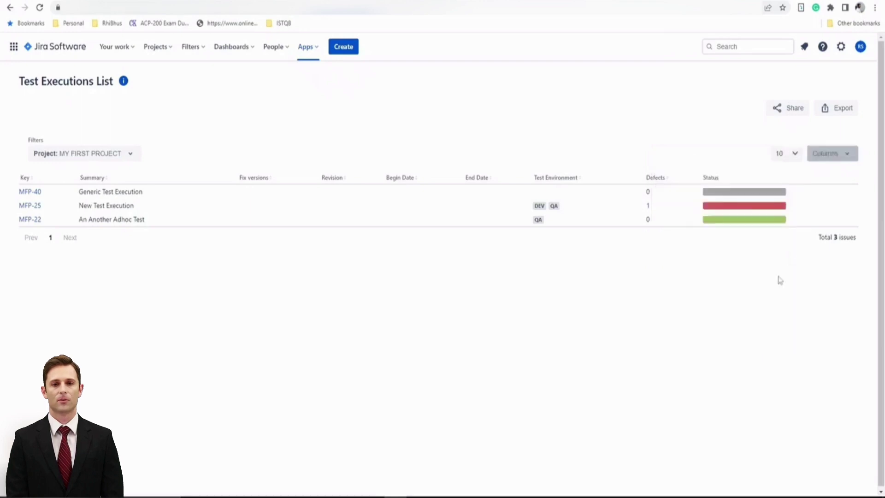
- View the report's share link and its CSV export option
{"action": "left_click", "coordinate": [788, 114]}
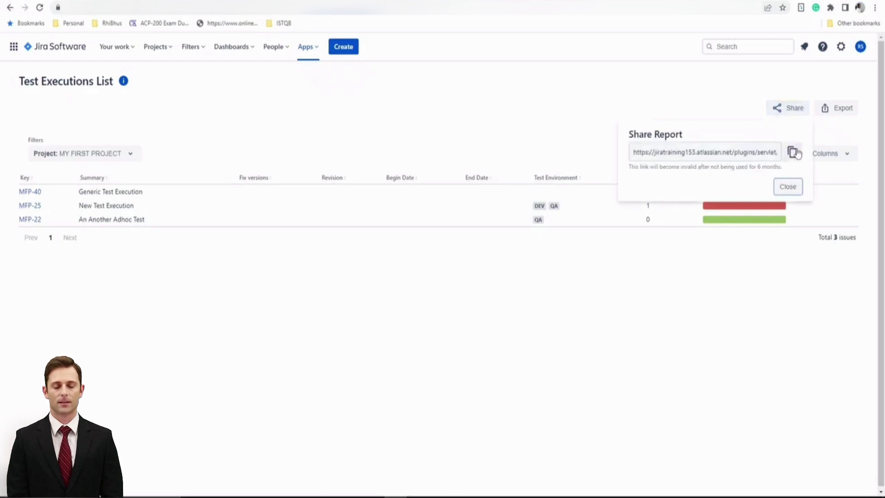
{"action": "left_click", "coordinate": [832, 127]}
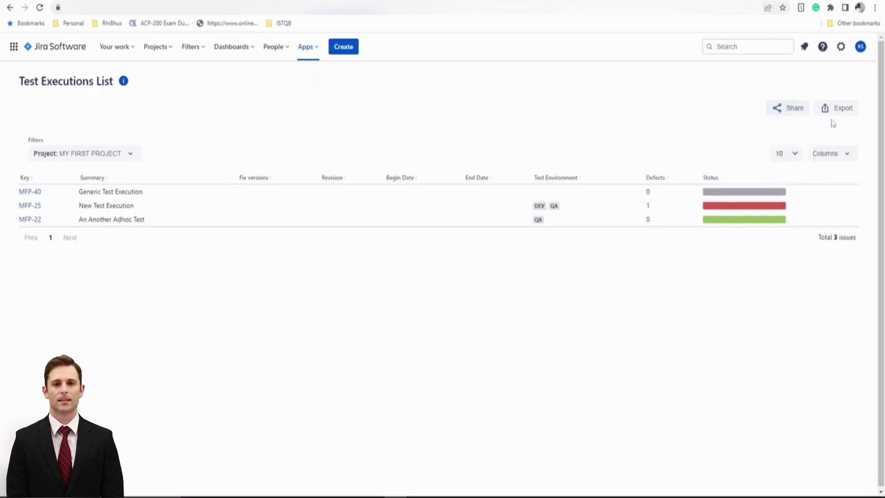
{"action": "left_click", "coordinate": [835, 111]}
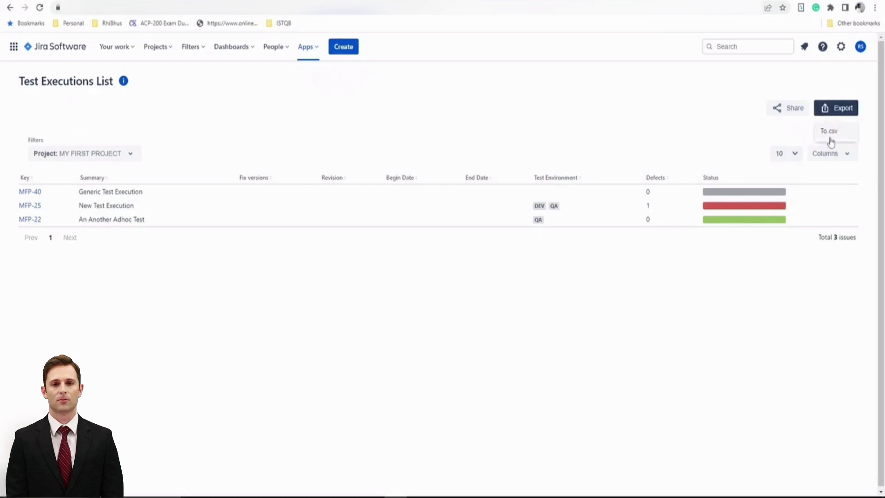
{"action": "left_click", "coordinate": [830, 139]}
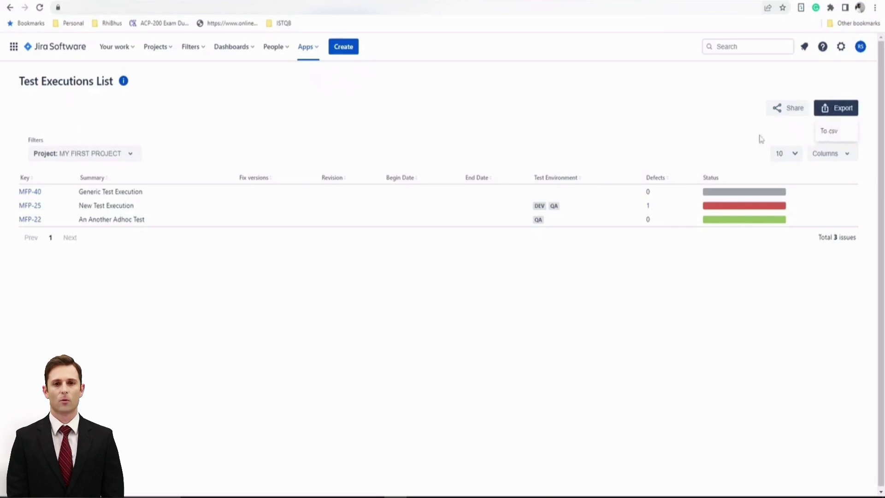
- Return to the reports overview and open the Xray Test Plans List report
{"action": "left_click", "coordinate": [9, 8]}
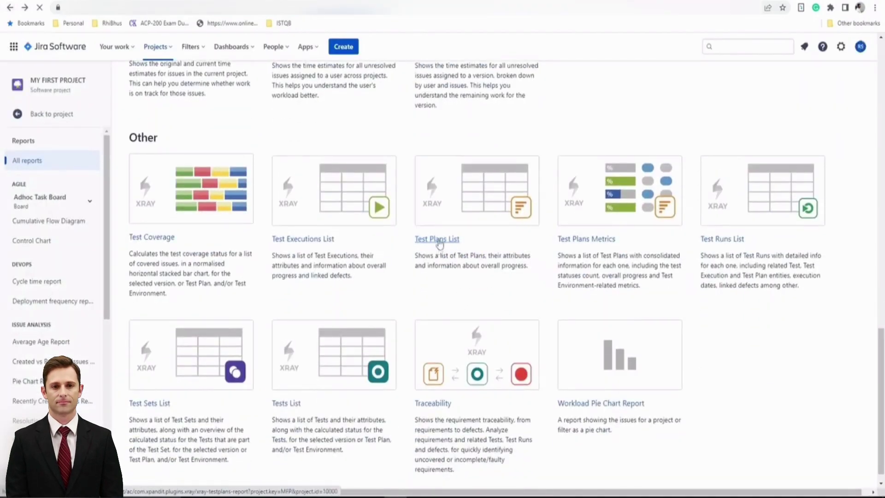
{"action": "left_click", "coordinate": [439, 244]}
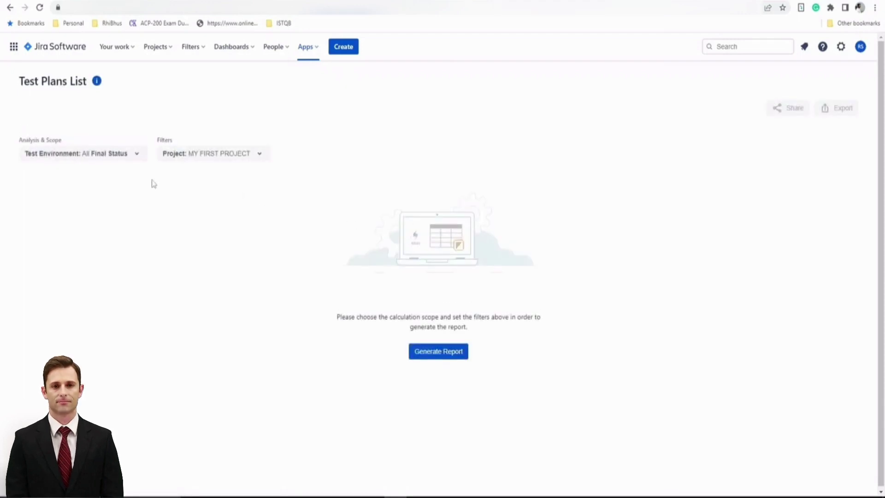
- Review the test environments available in the Test Plans List report's analysis scope, leaving All Environments selected
{"action": "left_click", "coordinate": [136, 157]}
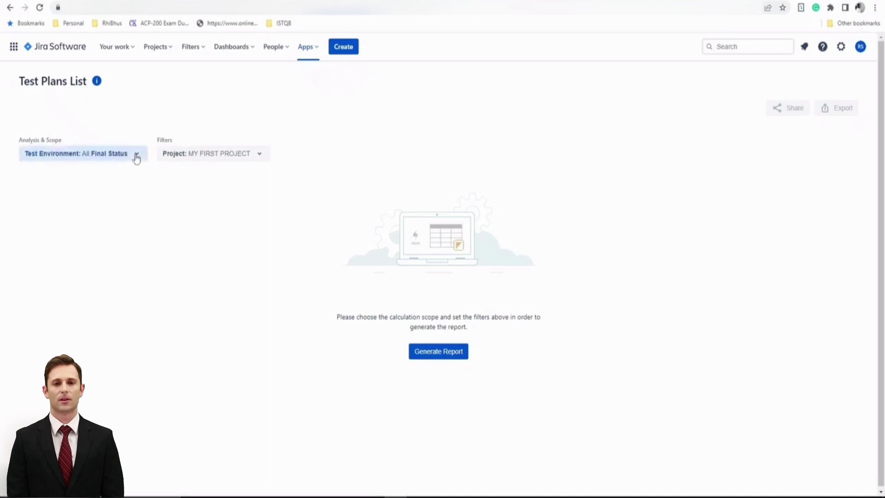
{"action": "left_click", "coordinate": [138, 201]}
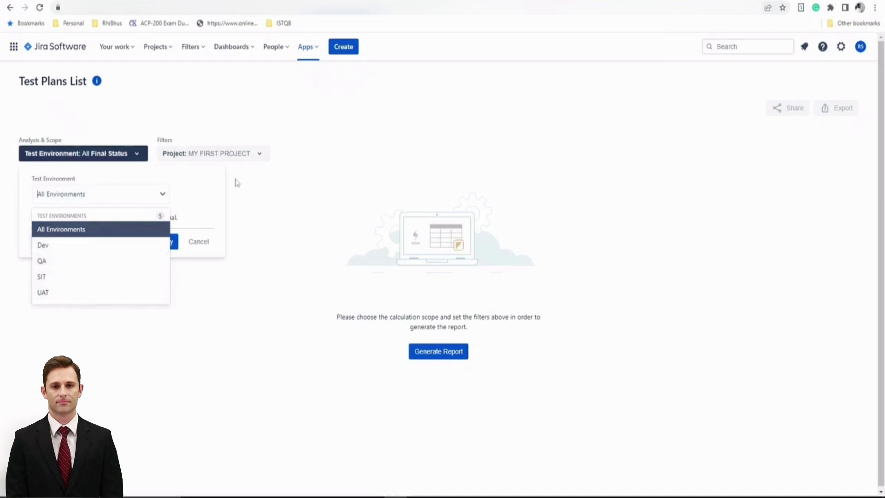
{"action": "left_click", "coordinate": [206, 200]}
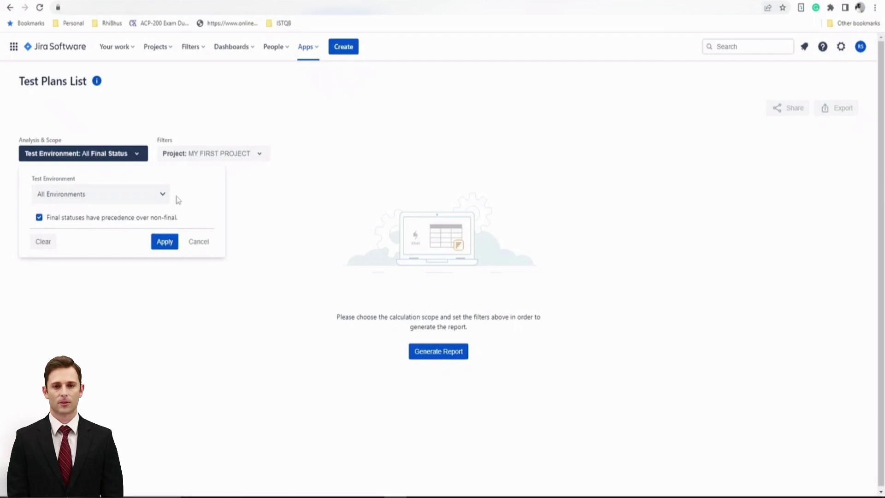
{"action": "left_click", "coordinate": [157, 194]}
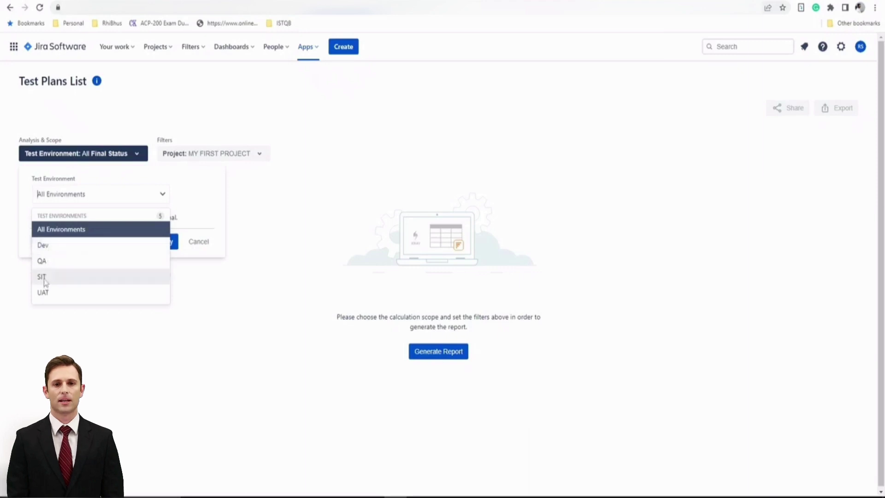
{"action": "left_click", "coordinate": [195, 207]}
{"action": "left_click", "coordinate": [229, 170]}
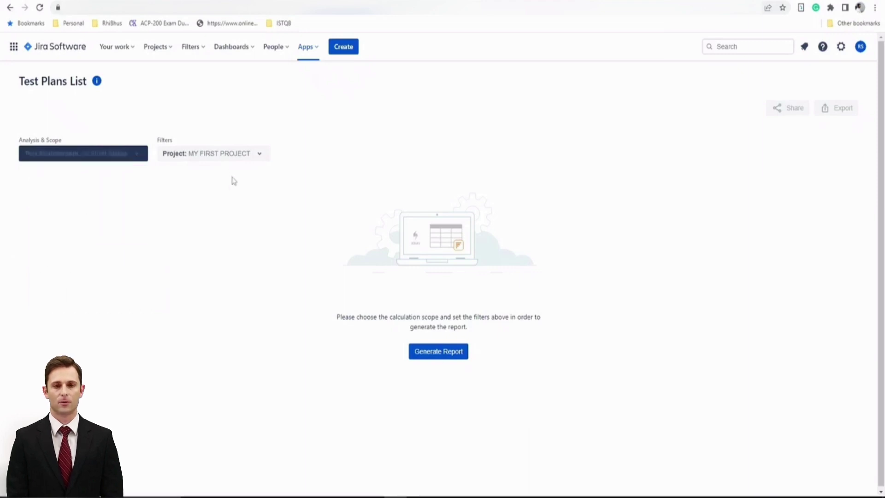
- Check the report's basic filter fields and generate the Test Plans List report for MY FIRST PROJECT
{"action": "left_click", "coordinate": [230, 156]}
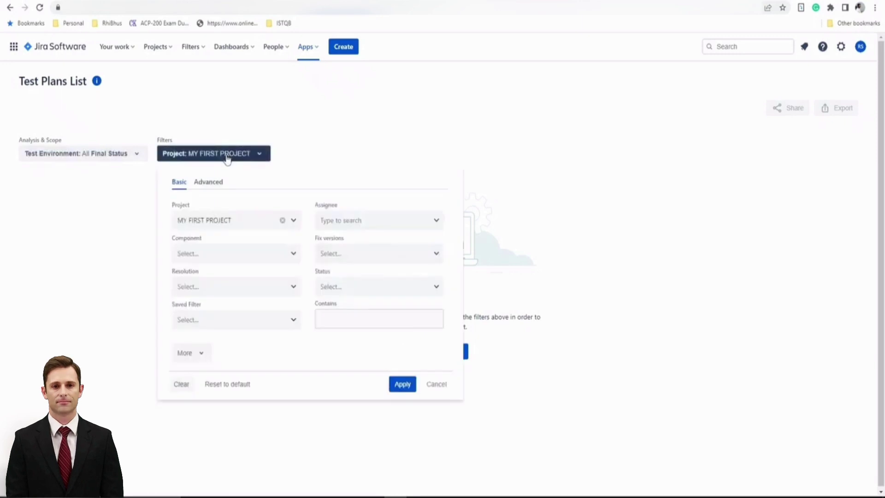
{"action": "left_click", "coordinate": [317, 154]}
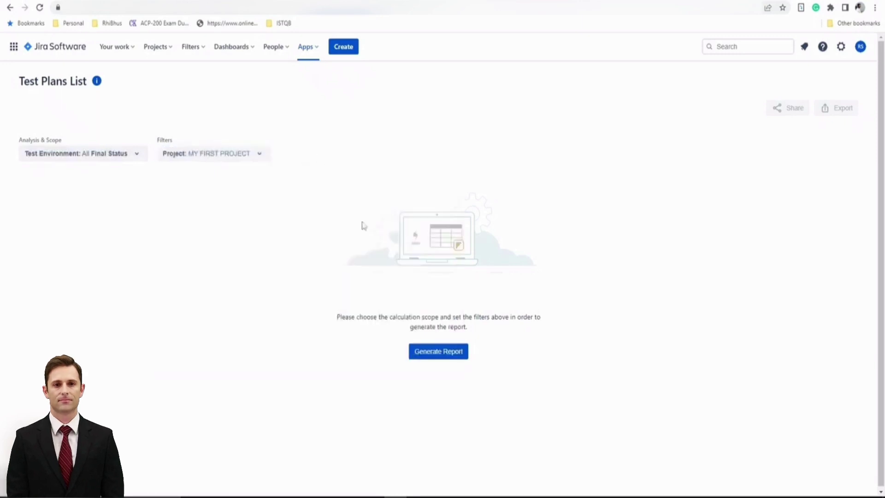
{"action": "left_click", "coordinate": [433, 355]}
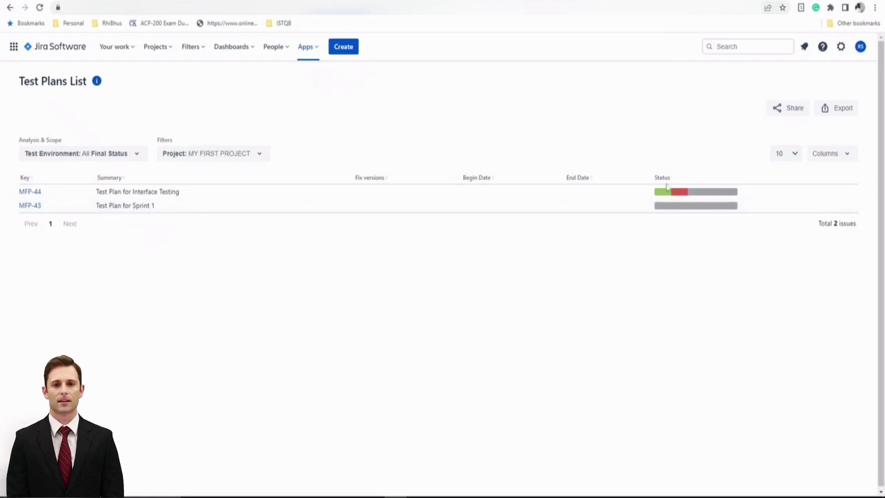
- Examine the status breakdown of the Interface Testing plan and view the report's page-size and column options
{"action": "mouse_move", "coordinate": [663, 196]}
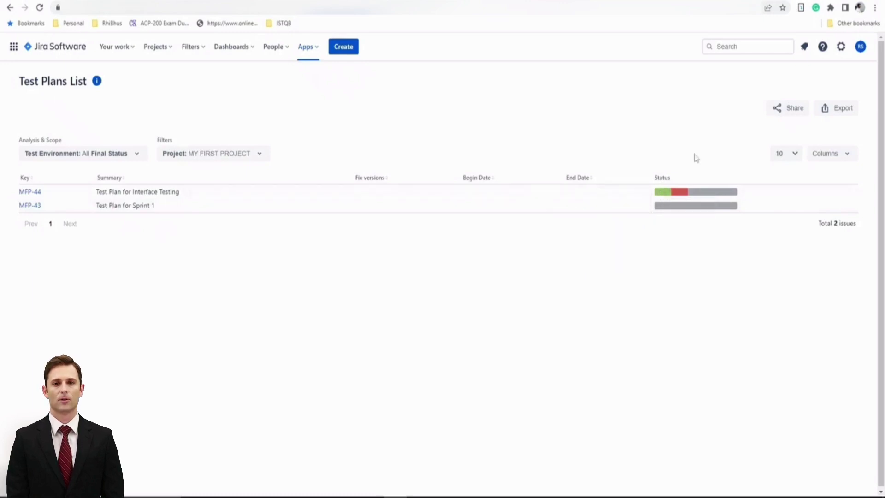
{"action": "left_click", "coordinate": [789, 155]}
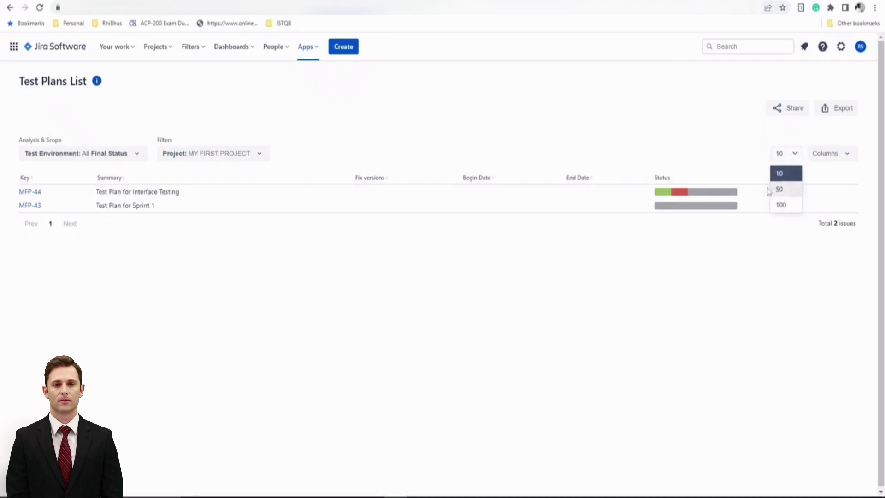
{"action": "left_click", "coordinate": [847, 154]}
{"action": "left_click", "coordinate": [743, 133]}
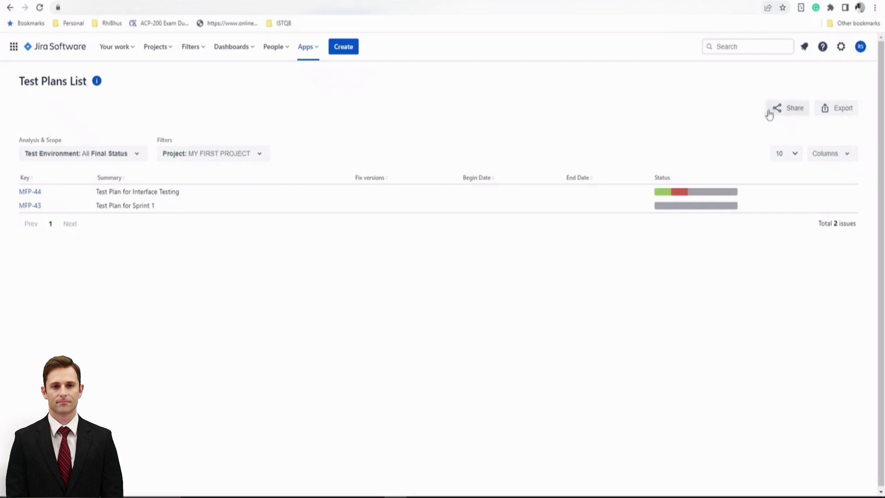
- Return to the reports overview, open the Xray Test Runs List report and generate it for MY FIRST PROJECT
{"action": "left_click", "coordinate": [10, 7]}
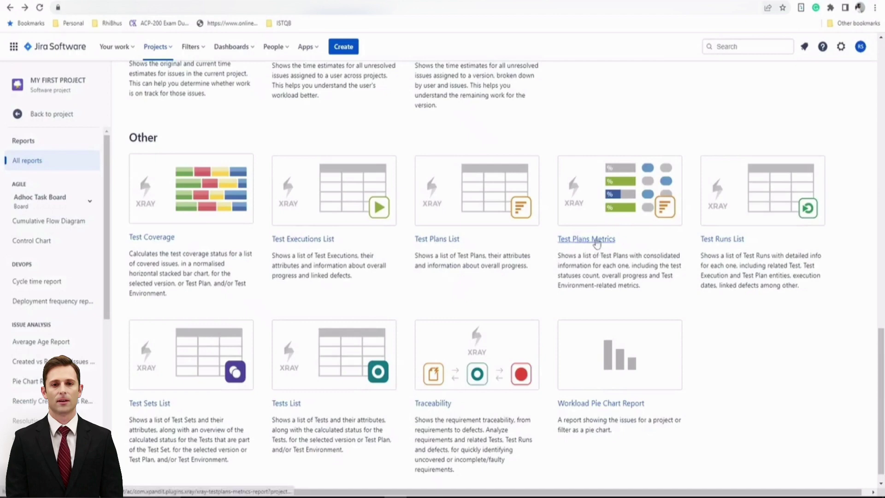
{"action": "left_click", "coordinate": [707, 241]}
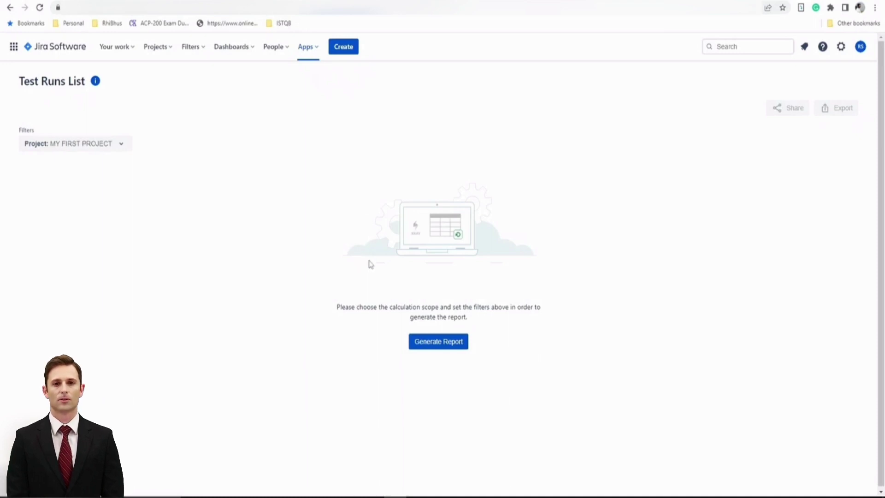
{"action": "left_click", "coordinate": [443, 344]}
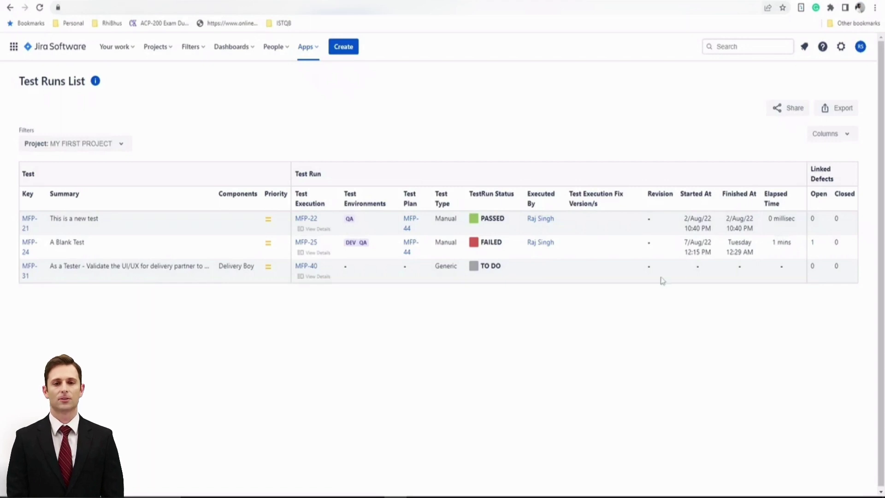
- Open the details of the failed run of A Blank Test and examine its findings, linked defect and step results
{"action": "left_click", "coordinate": [310, 252]}
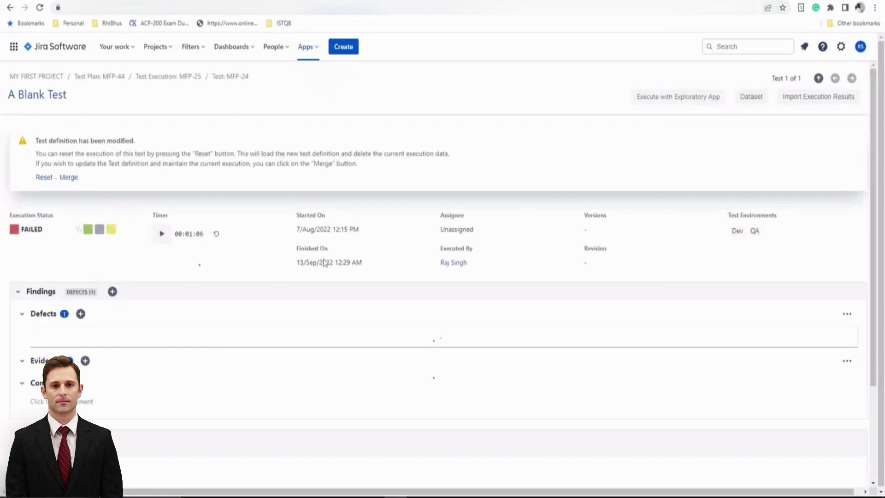
{"action": "scroll", "coordinate": [265, 268], "scroll_direction": "down", "scroll_amount": 3}
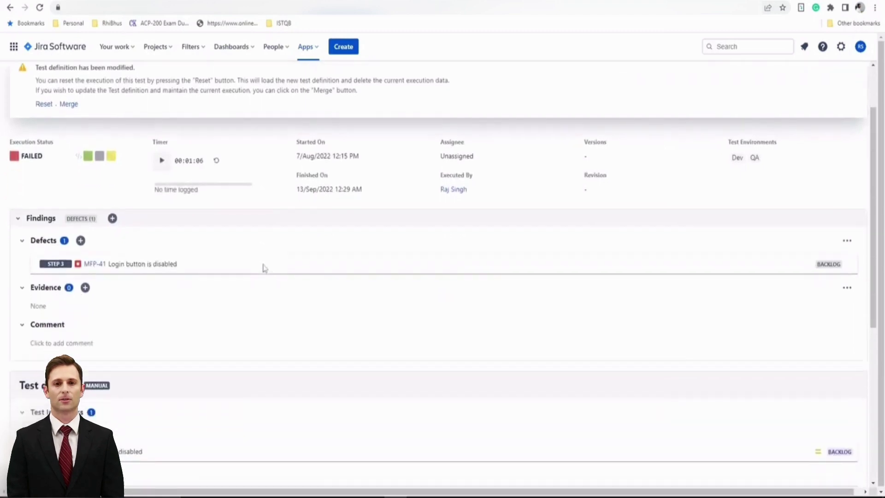
{"action": "scroll", "coordinate": [259, 316], "scroll_direction": "down", "scroll_amount": 5}
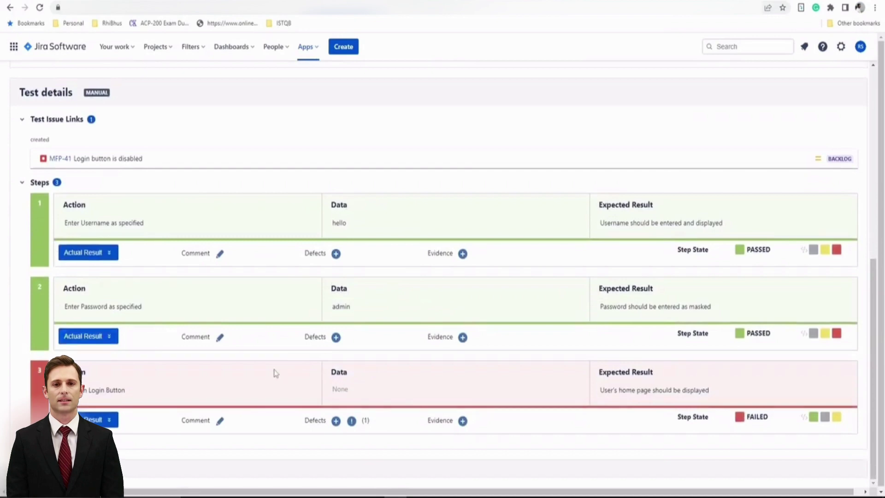
{"action": "scroll", "coordinate": [272, 369], "scroll_direction": "up", "scroll_amount": 8}
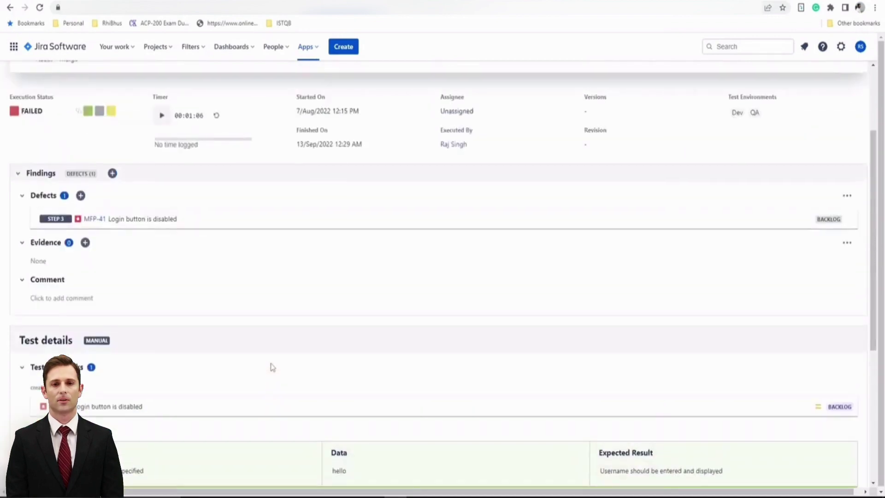
- Leave the run details, return to the reports overview and open the Xray Test Sets List report
{"action": "left_click", "coordinate": [10, 7]}
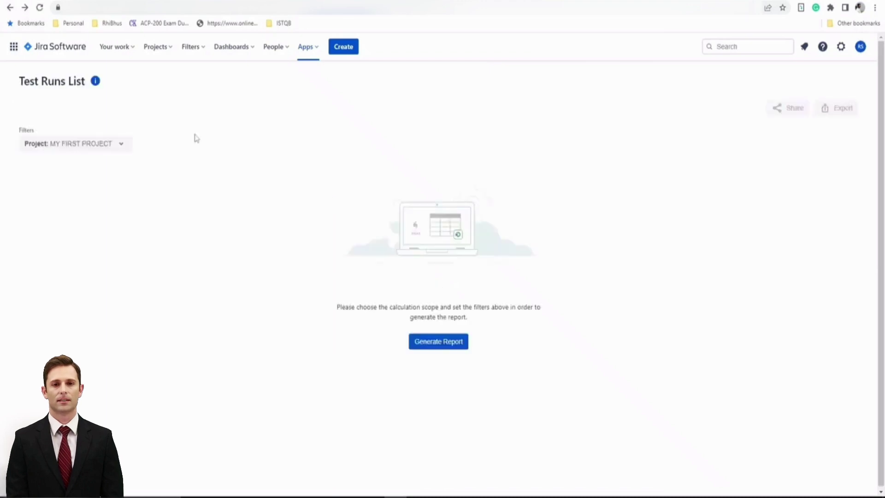
{"action": "left_click", "coordinate": [10, 7]}
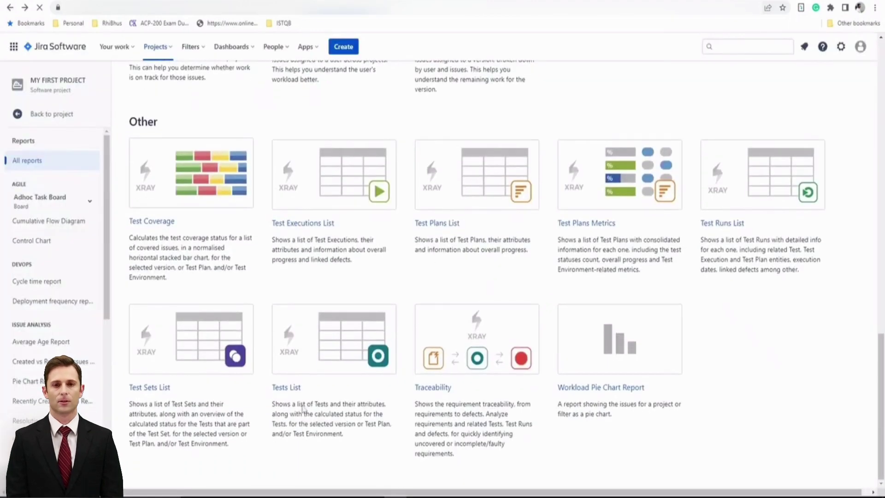
{"action": "left_click", "coordinate": [151, 393]}
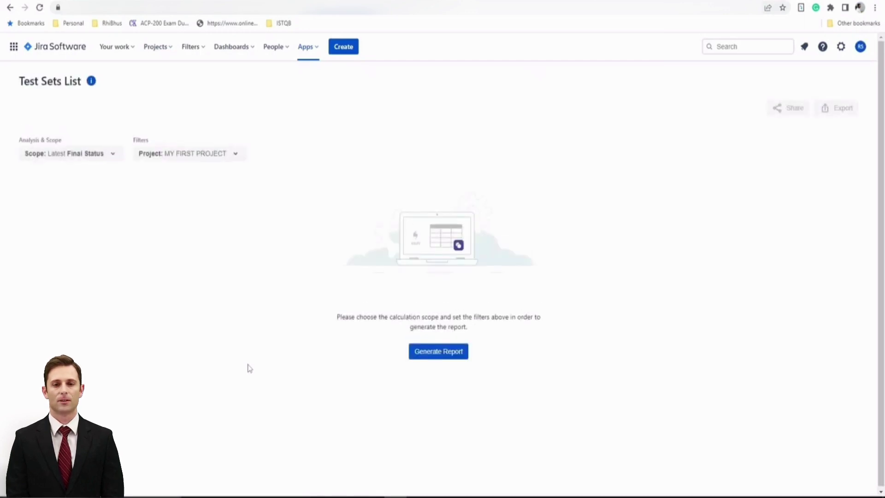
- Review the Latest, Version and Test Plan scopes and the test environments offered for the Test Sets List report
{"action": "left_click", "coordinate": [91, 159]}
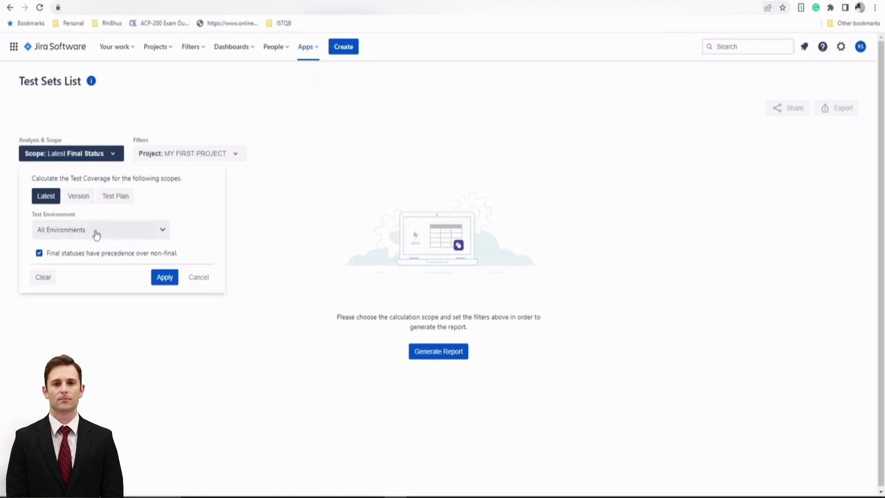
{"action": "left_click", "coordinate": [87, 229]}
{"action": "left_click", "coordinate": [81, 197]}
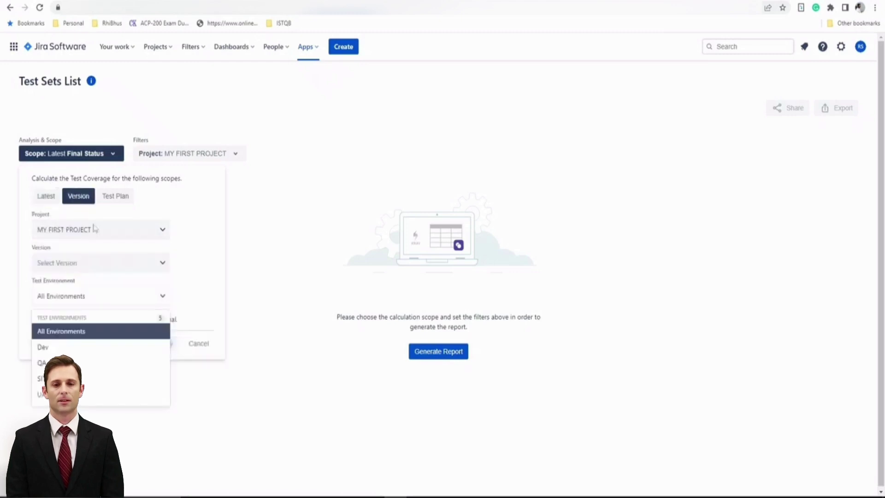
{"action": "left_click", "coordinate": [127, 202]}
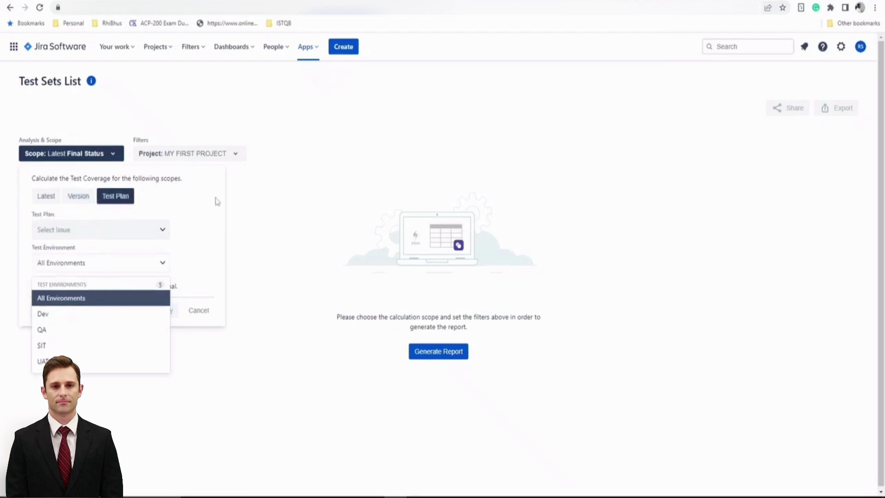
{"action": "left_click", "coordinate": [240, 195]}
{"action": "left_click", "coordinate": [240, 195]}
- Keep the Latest scope with All Environments, generate the Test Sets List report and examine the test set's status bar
{"action": "left_click", "coordinate": [99, 156]}
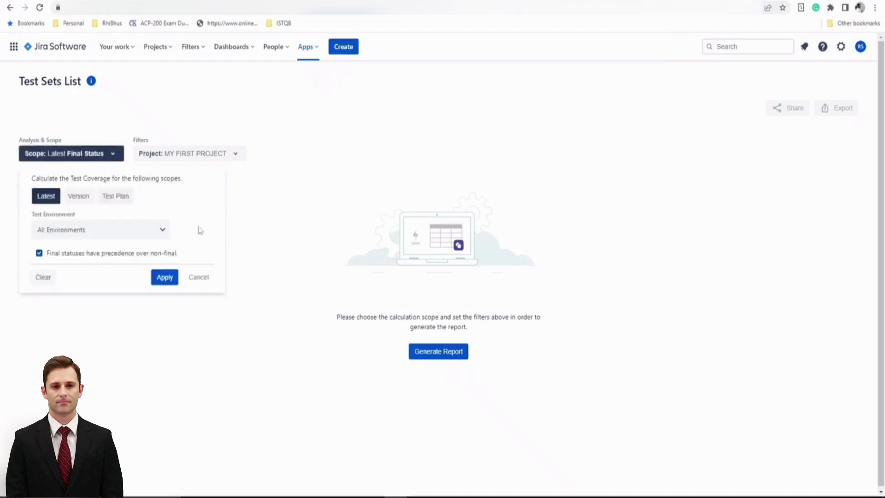
{"action": "left_click", "coordinate": [233, 231]}
{"action": "left_click", "coordinate": [441, 352]}
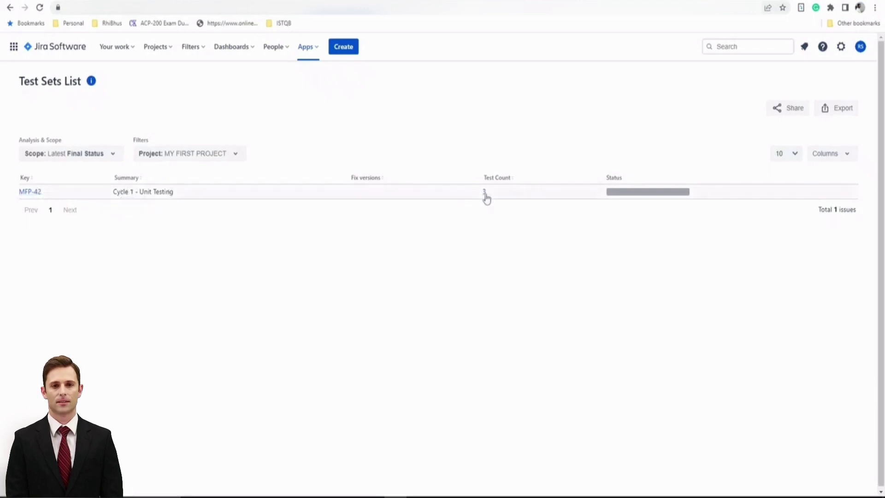
{"action": "mouse_move", "coordinate": [622, 195]}
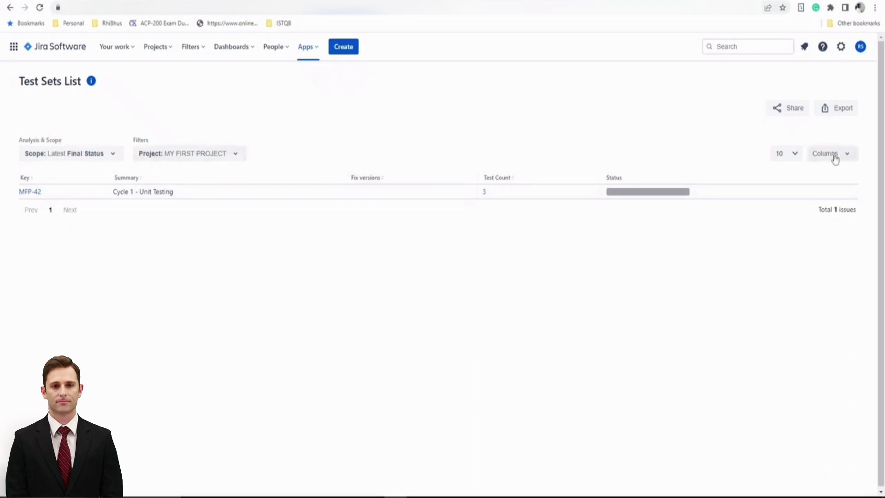
- Return to the reports overview and open the Xray Tests List report
{"action": "left_click", "coordinate": [9, 8]}
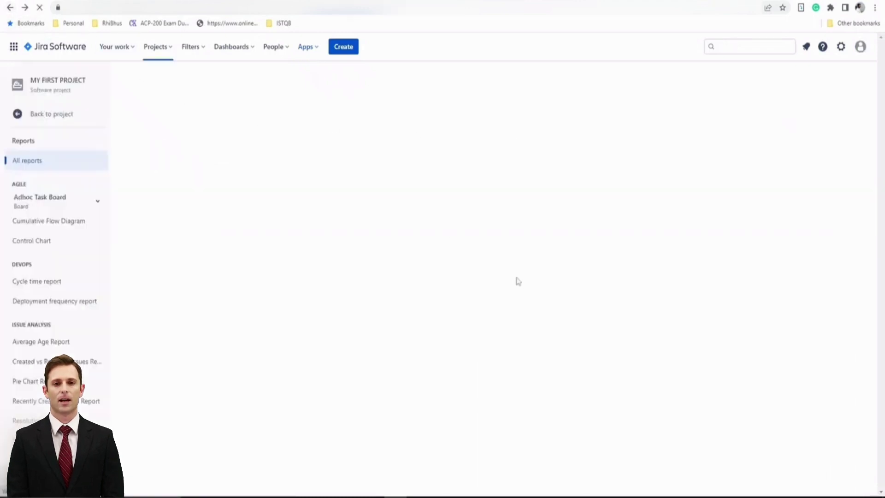
{"action": "scroll", "coordinate": [513, 341], "scroll_direction": "down", "scroll_amount": 2}
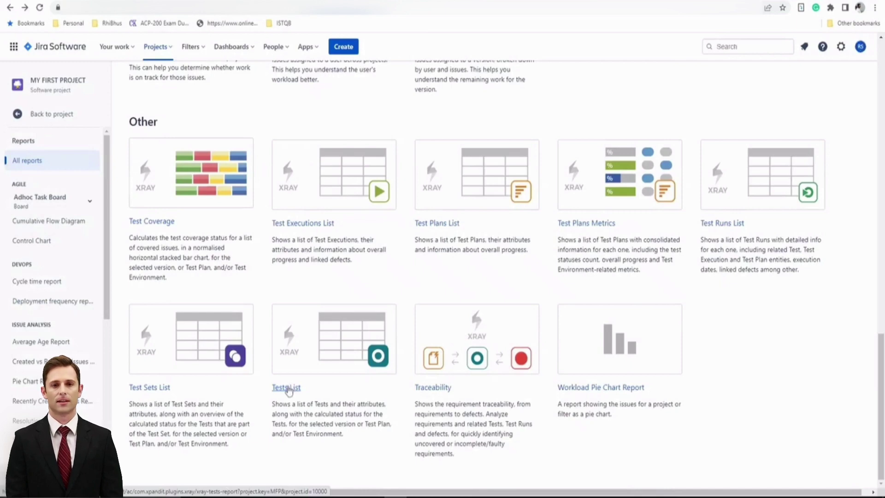
{"action": "left_click", "coordinate": [288, 389]}
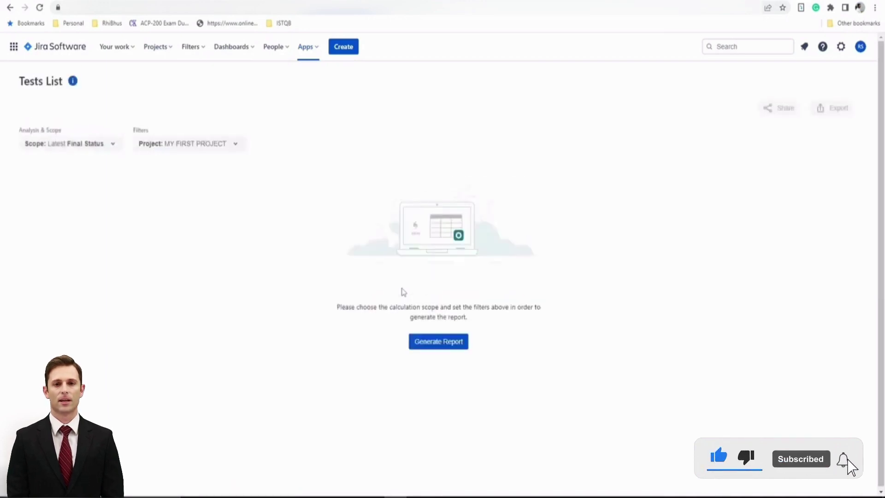
- Review the Latest, Version and Test Plan scopes of the Tests List report, including the offered test environments and versions
{"action": "left_click", "coordinate": [115, 149]}
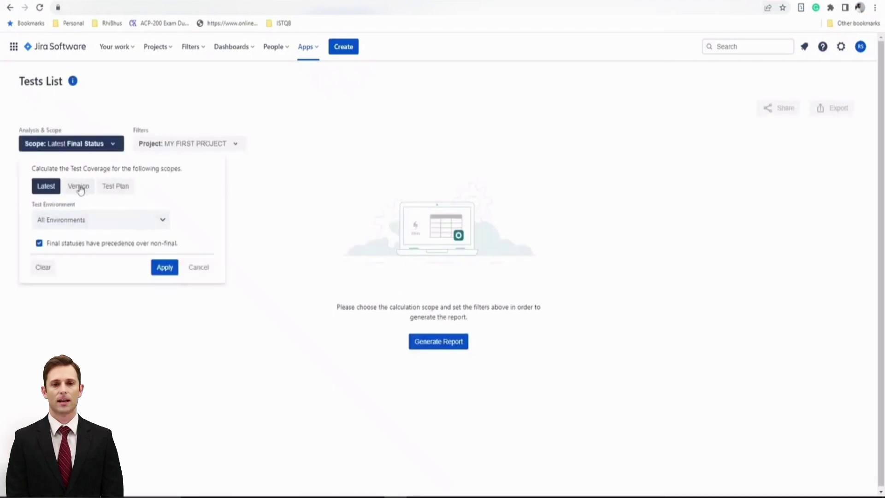
{"action": "left_click", "coordinate": [90, 226]}
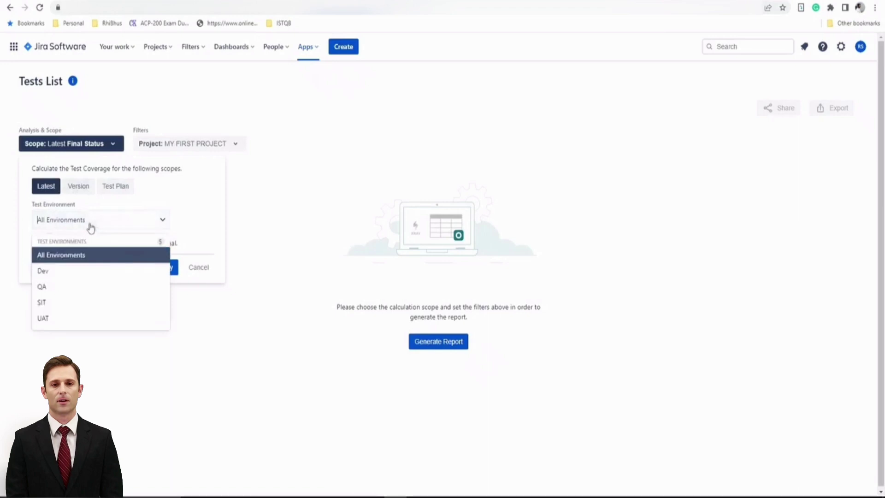
{"action": "left_click", "coordinate": [76, 188]}
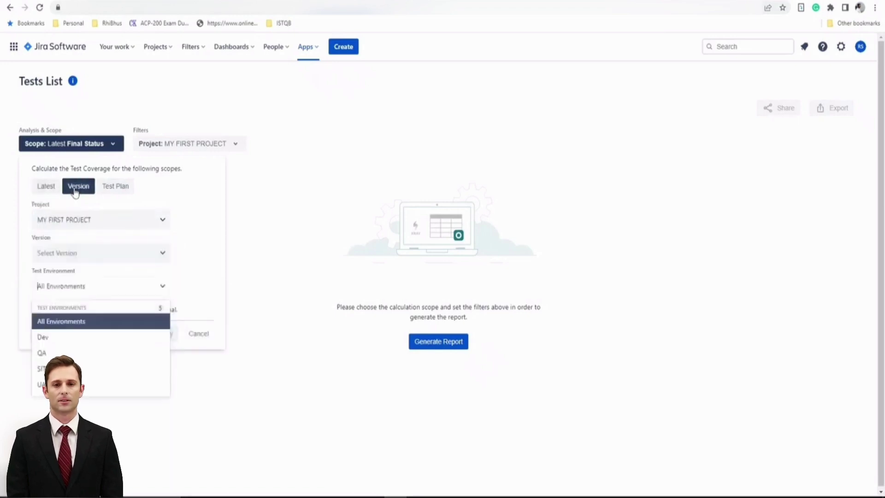
{"action": "left_click", "coordinate": [119, 252]}
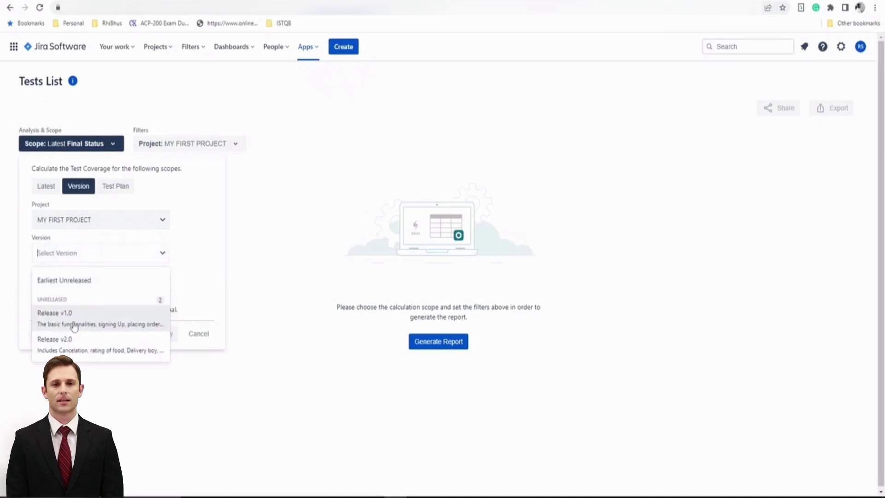
{"action": "left_click", "coordinate": [179, 256]}
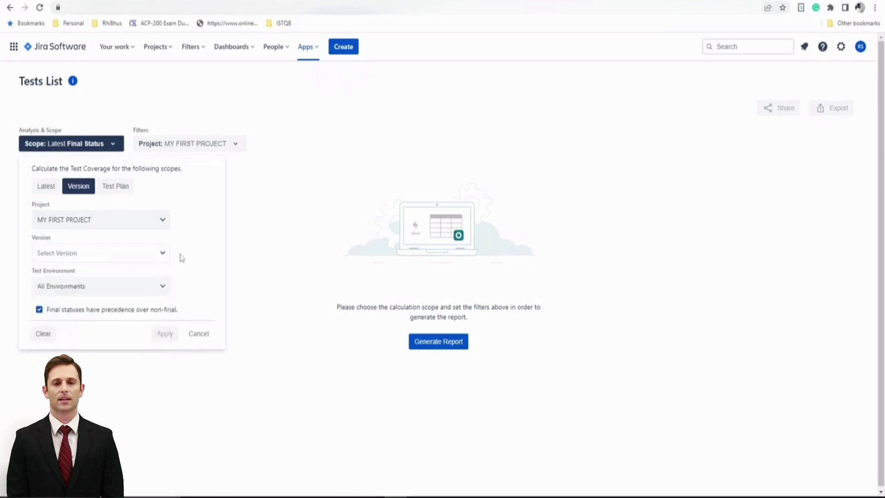
{"action": "left_click", "coordinate": [122, 188]}
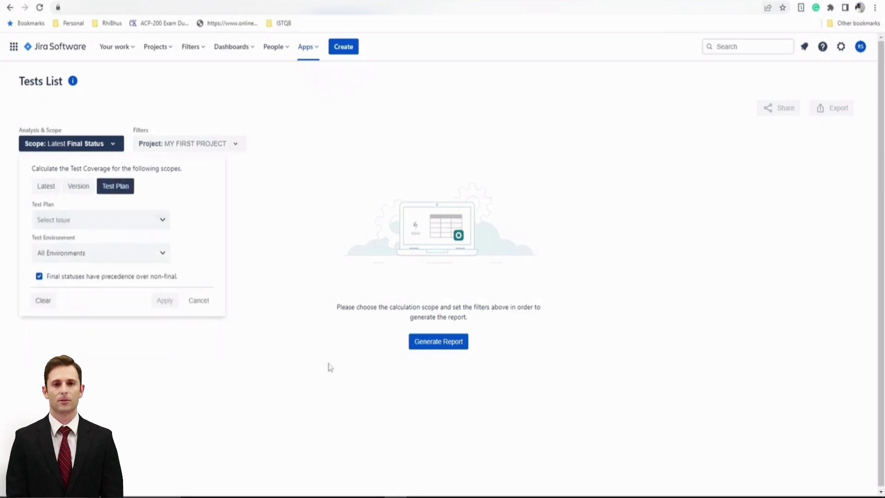
{"action": "left_click", "coordinate": [490, 382]}
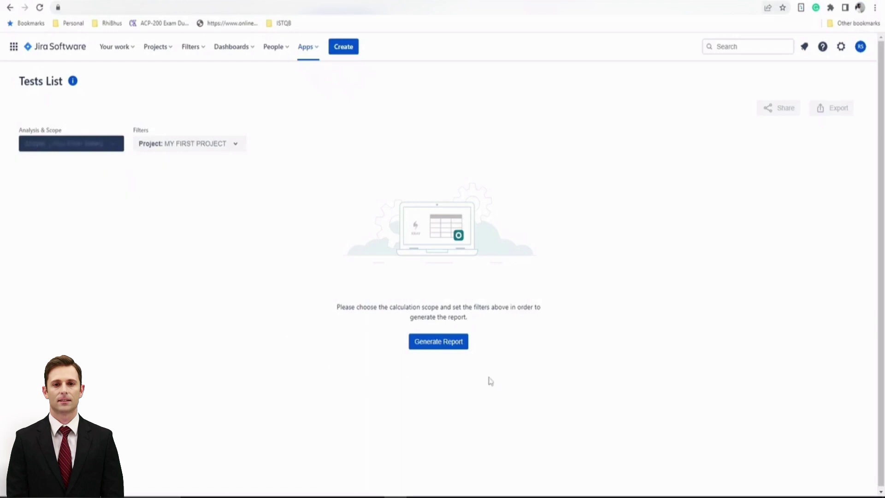
- Generate the Tests List report for MY FIRST PROJECT with the Latest scope and check the total number of issues
{"action": "left_click", "coordinate": [450, 340]}
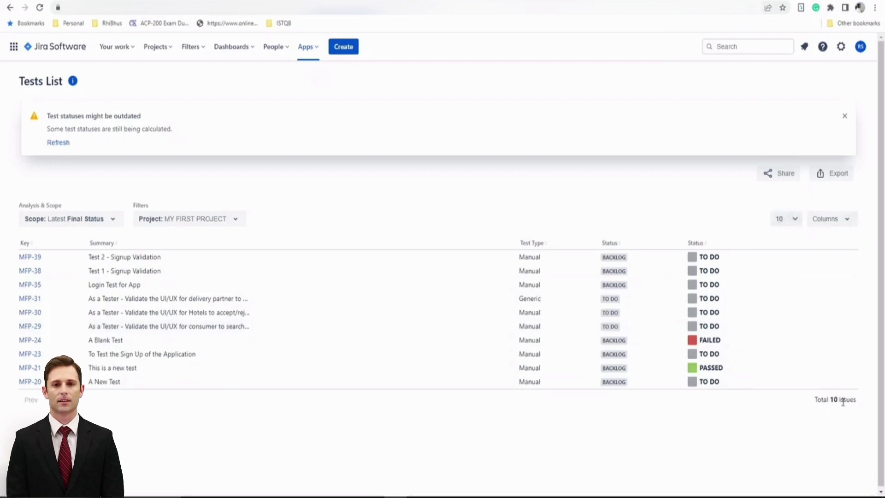
{"action": "left_click_drag", "start_coordinate": [830, 400], "coordinate": [853, 397]}
- Review the rows-per-page choices of the Tests List report and dismiss the notice about outdated test statuses
{"action": "left_click", "coordinate": [793, 223]}
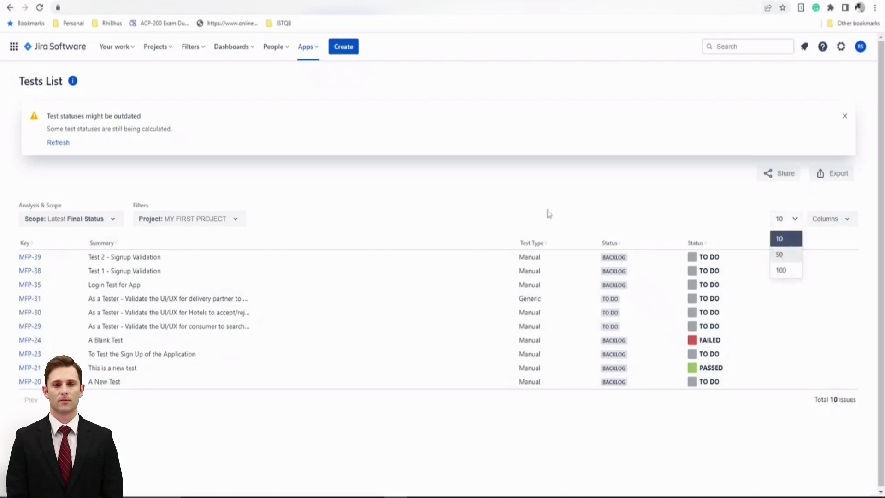
{"action": "left_click", "coordinate": [341, 180]}
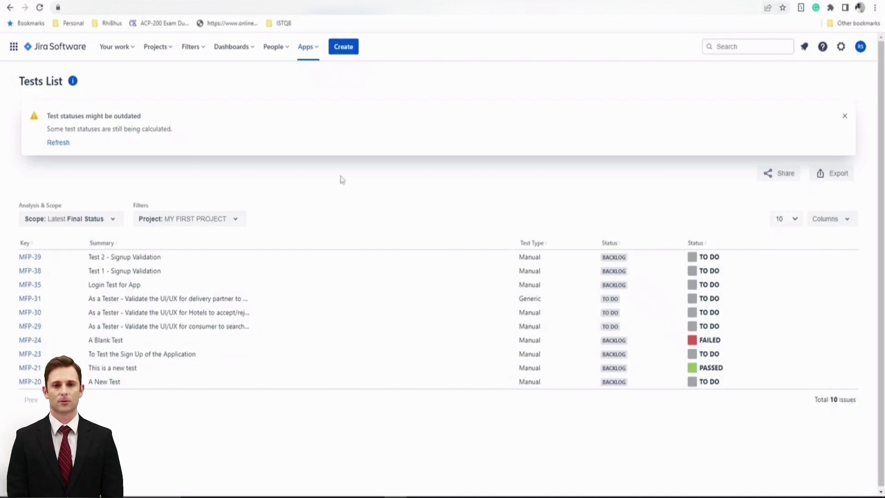
{"action": "left_click", "coordinate": [844, 117]}
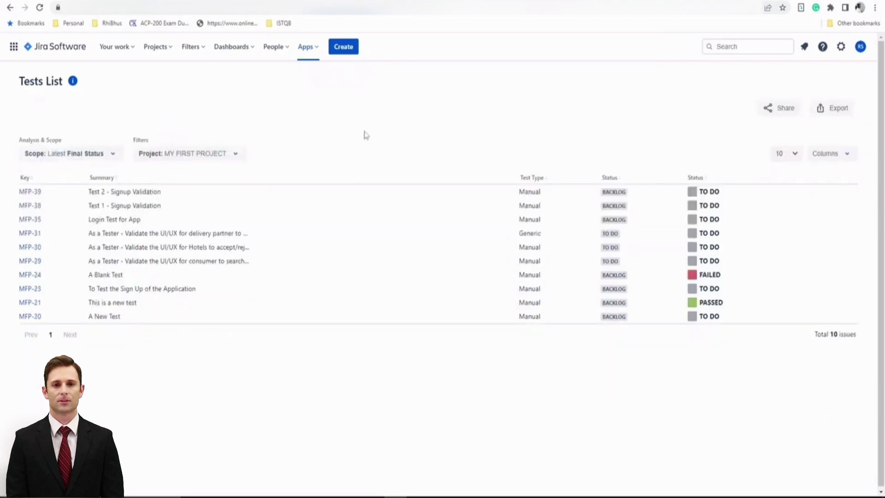